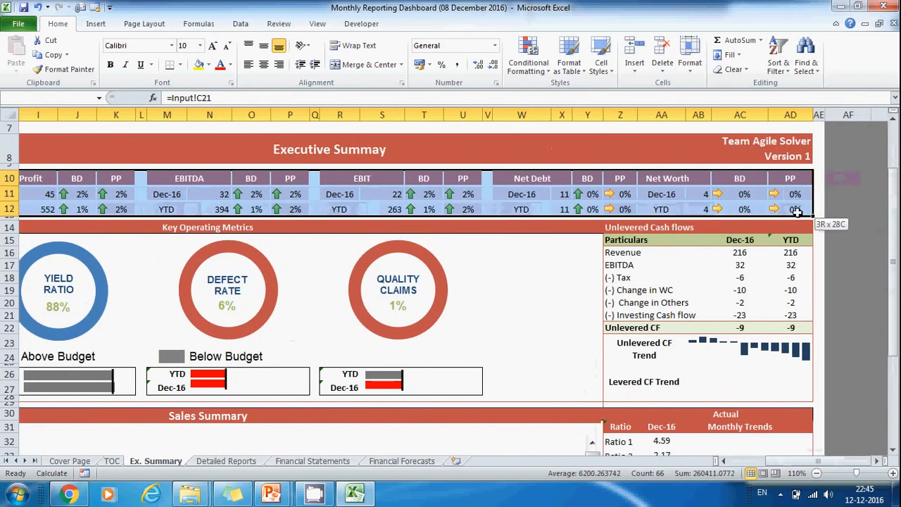
# - Zoom the sheet out to 90% and examine the Revenue and Gross Profit blocks with their BD and PP columns
pyautogui.click(816, 473)
pyautogui.click(817, 474)
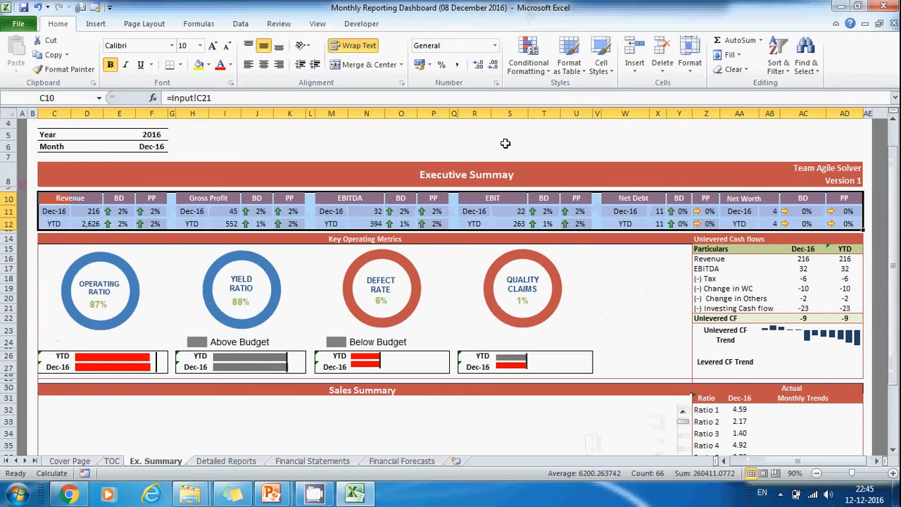
pyautogui.click(58, 198)
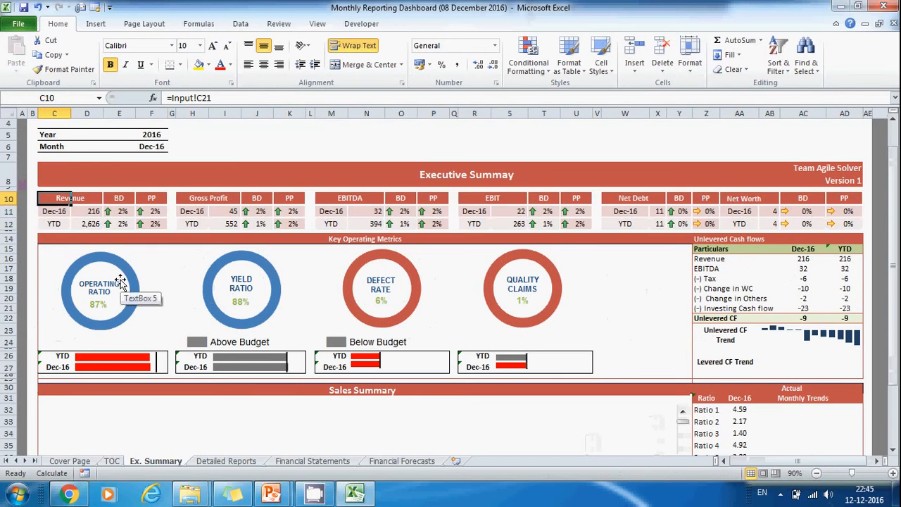
pyautogui.press('Down')
pyautogui.press('Up')
pyautogui.press('Right')
pyautogui.press('Right')
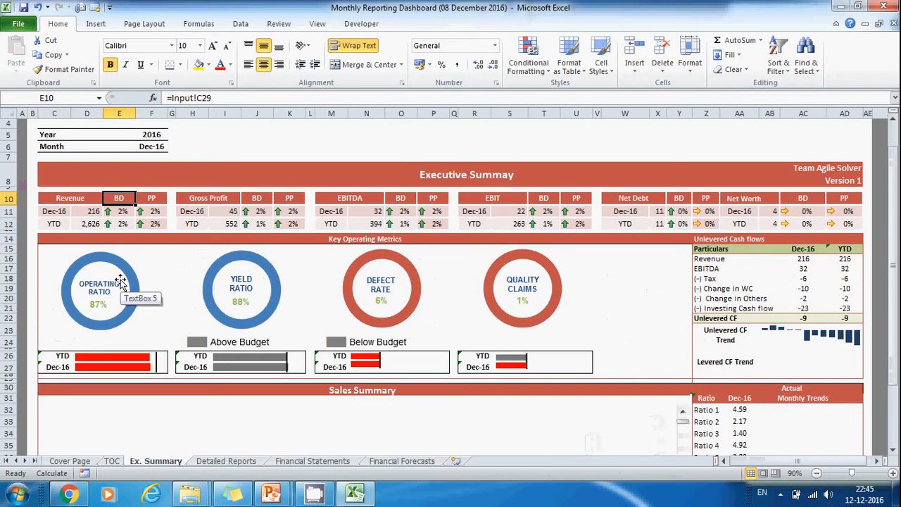
pyautogui.press('Right')
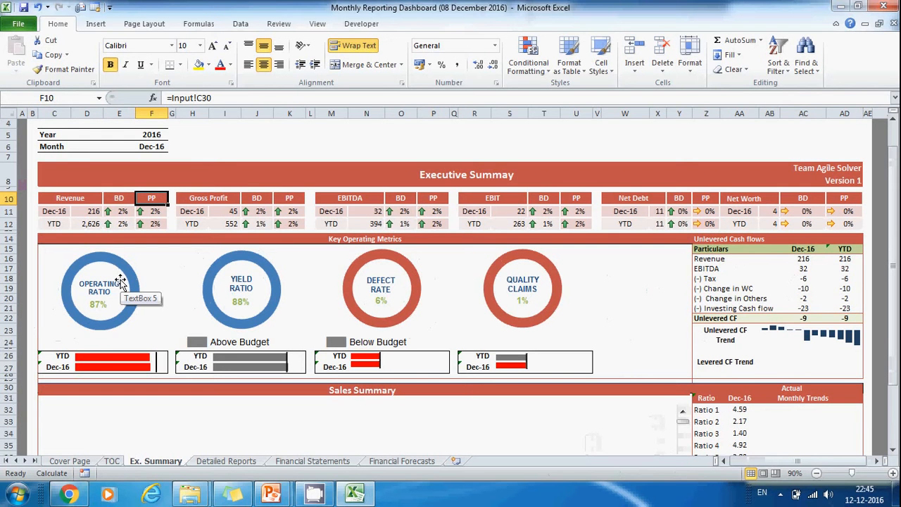
pyautogui.press('Down')
pyautogui.press('Up')
pyautogui.press('Right')
pyautogui.press('Right')
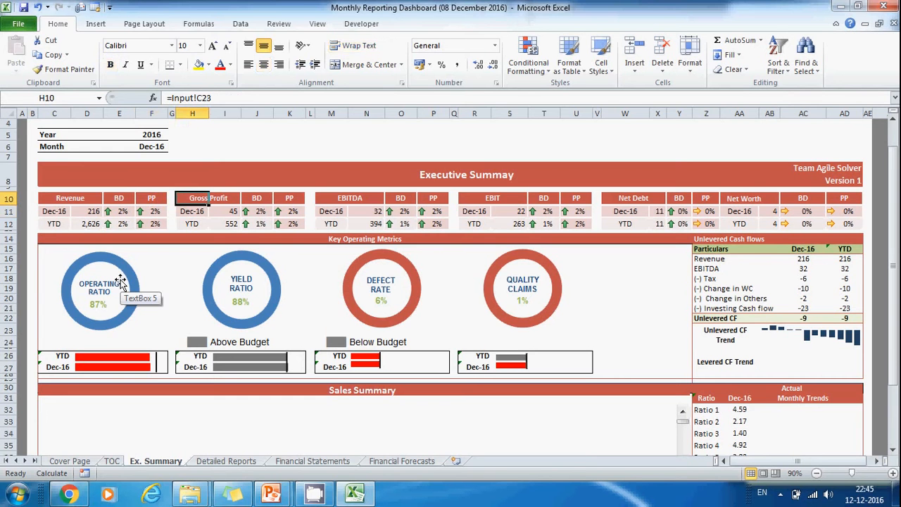
pyautogui.press('Down')
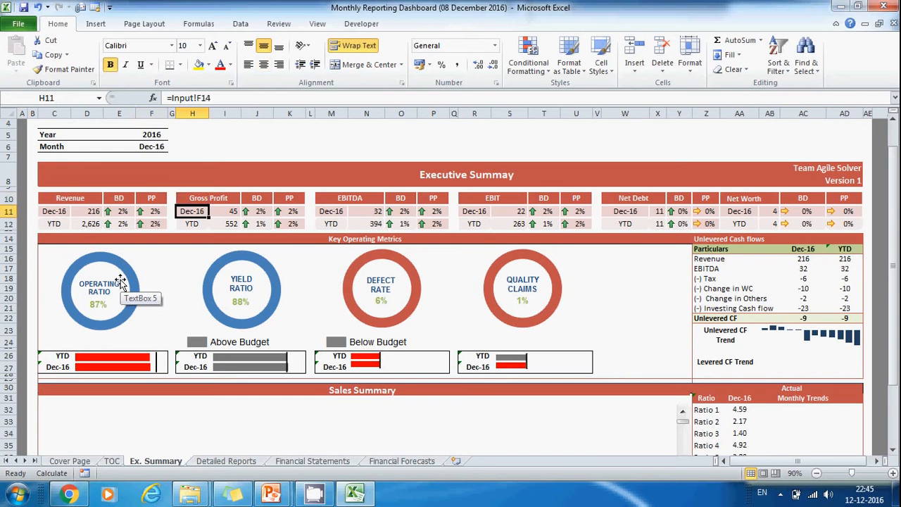
# - Examine the Dec-16 revenue figure together with the monthly and YTD variances under BD and PP
pyautogui.press('Left')
pyautogui.press('Left')
pyautogui.press('Left')
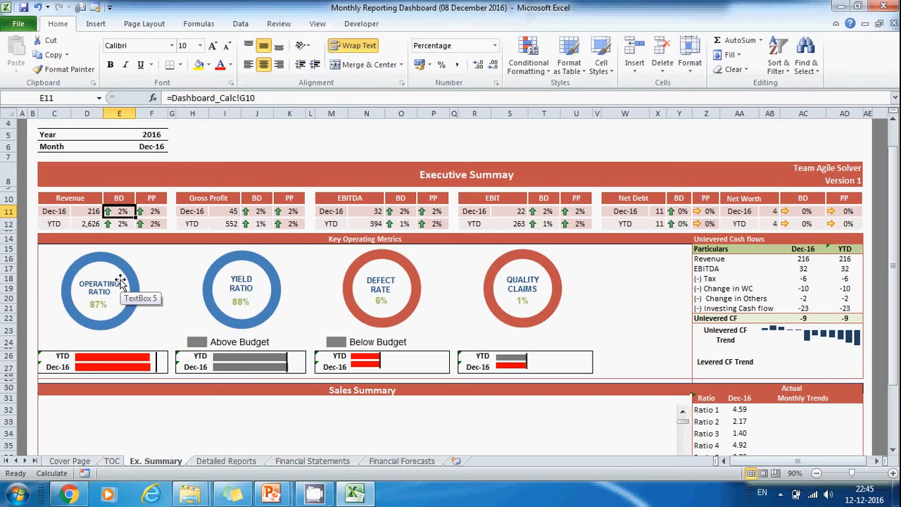
pyautogui.hotkey('shift', 'Down')
pyautogui.hotkey('shift', 'Right')
pyautogui.press('Left')
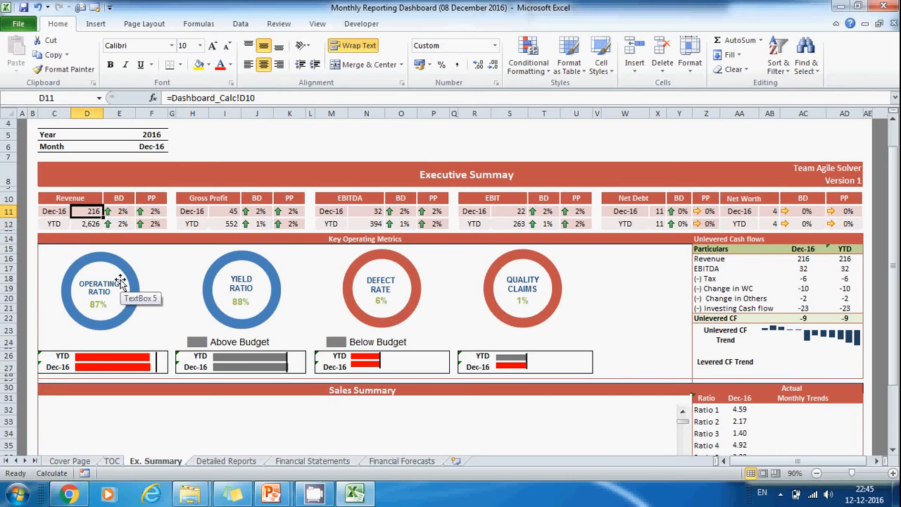
pyautogui.press('Right')
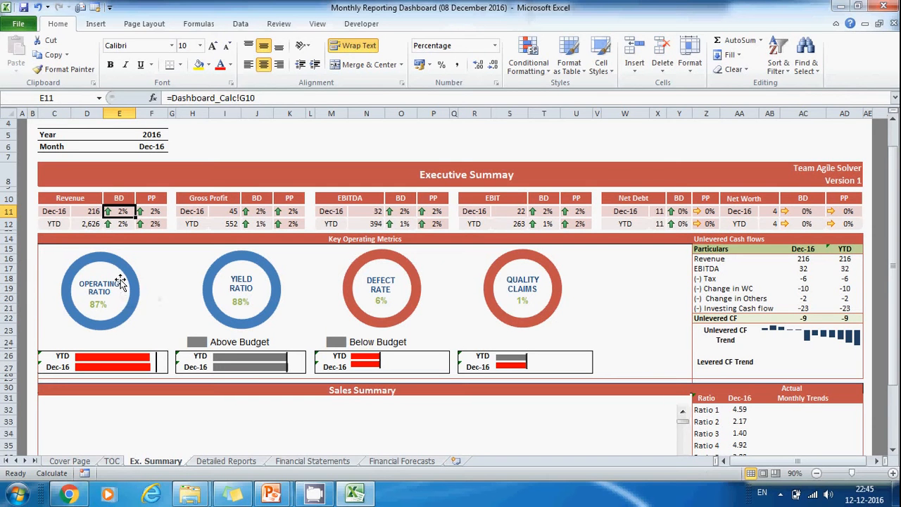
# - Examine the Dec-16 figures and variance arrows across the KPI row out to Net Worth and back to Gross Profit
pyautogui.press('Right')
pyautogui.press('Right')
pyautogui.press('Right')
pyautogui.press('Right')
pyautogui.press('Right')
pyautogui.press('Right')
pyautogui.press('Right')
pyautogui.press('Right')
pyautogui.press('Right')
pyautogui.press('Right')
pyautogui.press('Right')
pyautogui.press('Right')
pyautogui.press('Right')
pyautogui.press('Right')
pyautogui.press('Right')
pyautogui.press('Right')
pyautogui.press('Right')
pyautogui.press('Right')
pyautogui.press('Right')
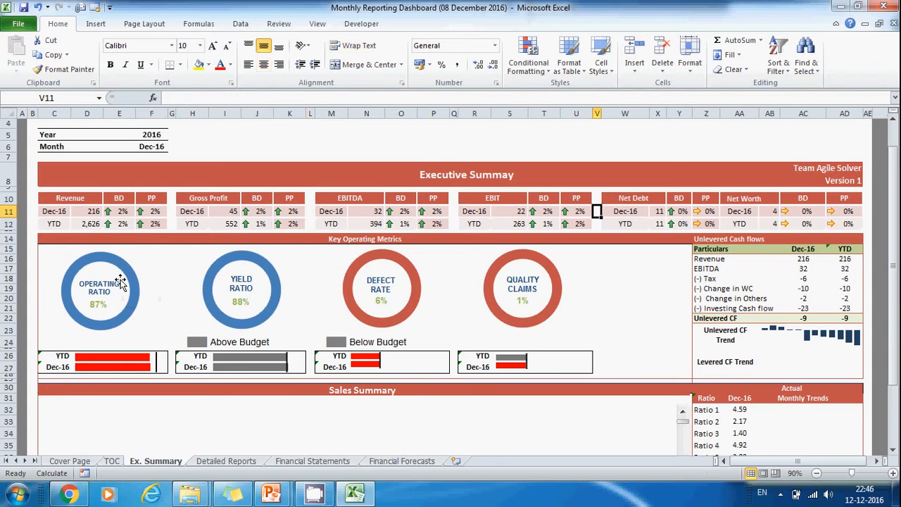
pyautogui.press('Right')
pyautogui.press('Right')
pyautogui.press('Right')
pyautogui.press('Right')
pyautogui.press('Right')
pyautogui.press('Right')
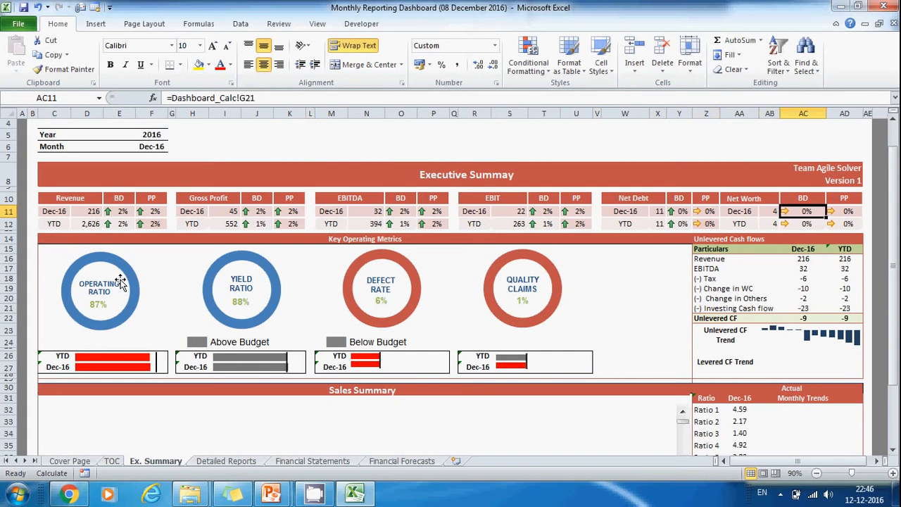
pyautogui.press('Left')
pyautogui.press('Left')
pyautogui.press('Left')
pyautogui.press('Left')
pyautogui.press('Left')
pyautogui.press('Left')
pyautogui.press('Left')
pyautogui.press('Left')
pyautogui.press('Left')
pyautogui.press('Left')
pyautogui.press('Left')
pyautogui.press('Left')
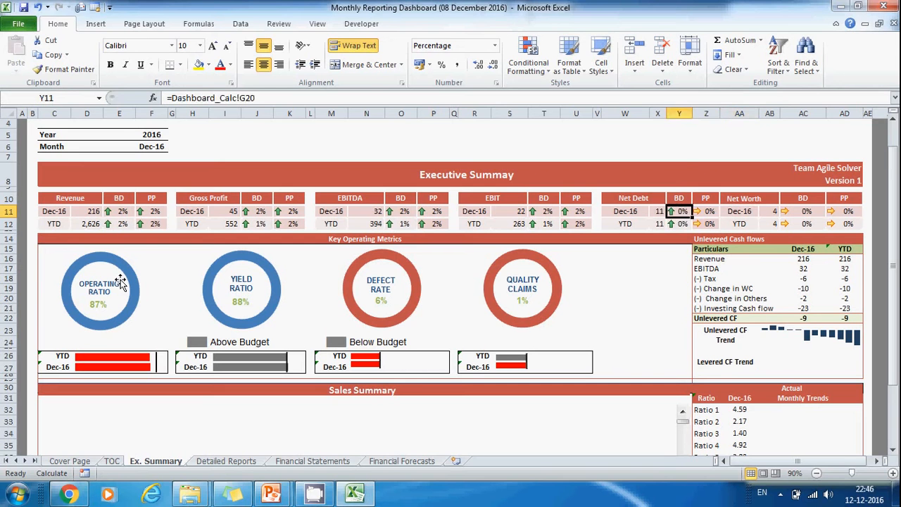
pyautogui.press('Left')
pyautogui.press('Left')
pyautogui.press('Left')
pyautogui.press('Left')
pyautogui.press('Left')
pyautogui.press('Left')
pyautogui.press('Left')
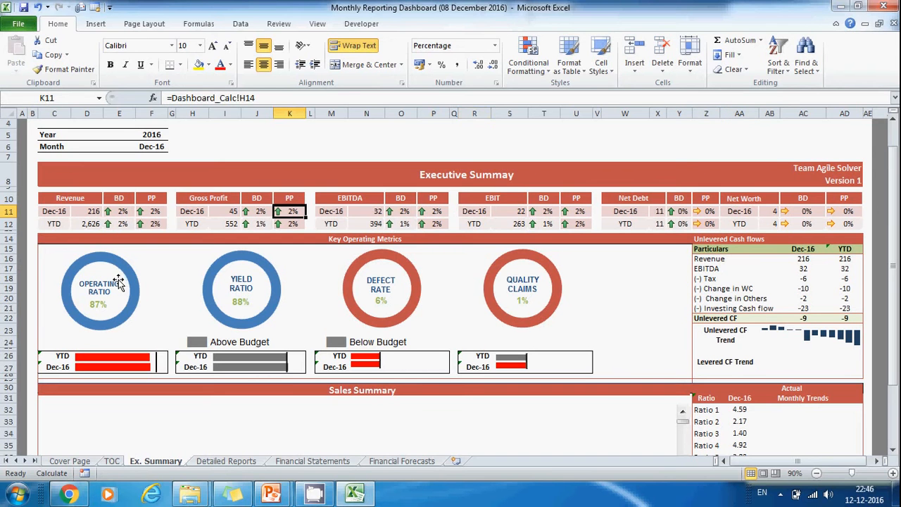
# - Set the reporting month of the executive summary to Aug-16
pyautogui.click(144, 145)
pyautogui.click(173, 146)
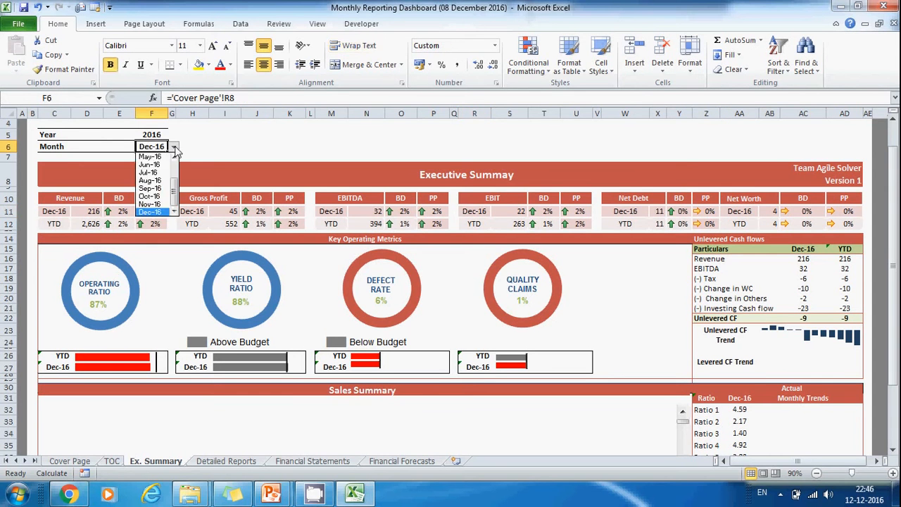
pyautogui.click(150, 180)
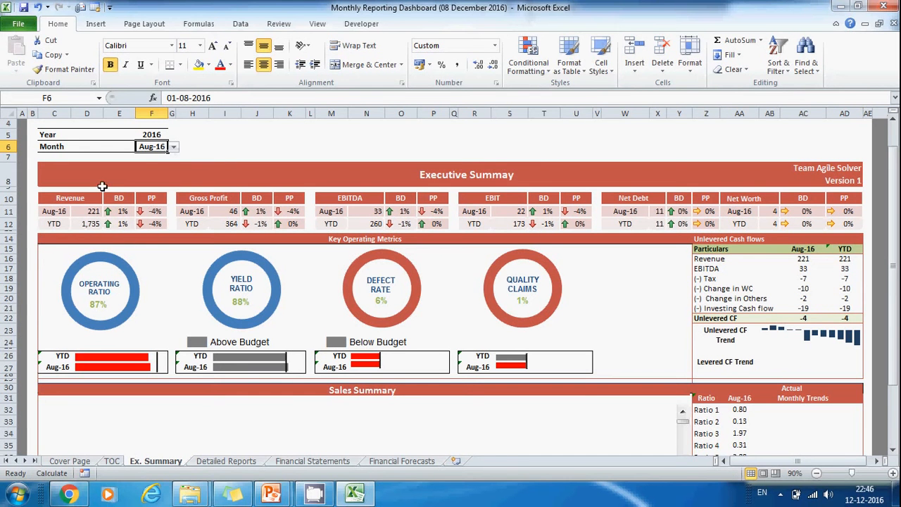
# - Examine the Aug-16 revenue variance against PP and the YTD figures across all KPI blocks
pyautogui.click(157, 212)
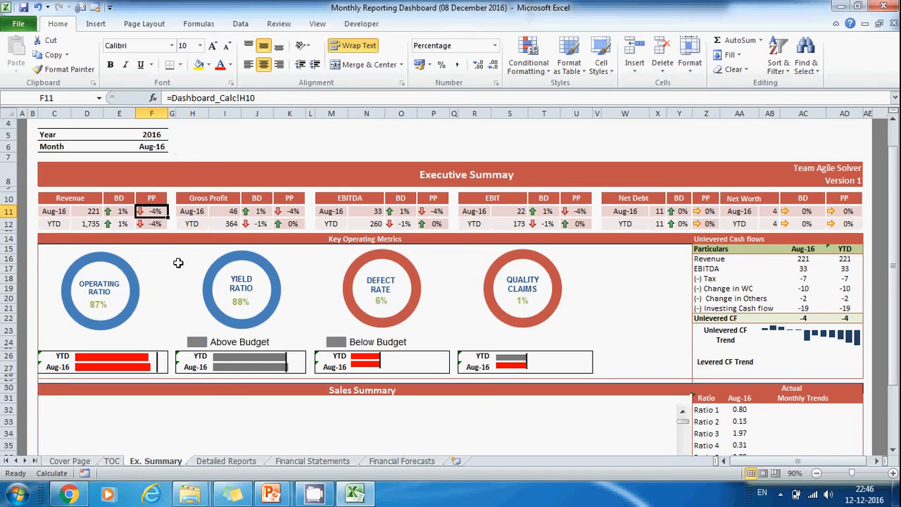
pyautogui.press('Down')
pyautogui.press('Up')
pyautogui.press('Down')
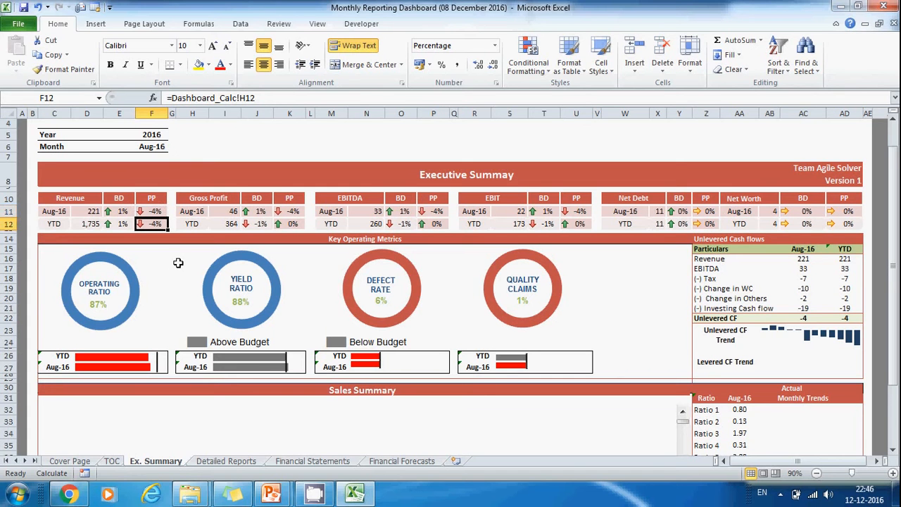
pyautogui.press('Right')
pyautogui.press('Right')
pyautogui.press('Right')
pyautogui.press('Right')
pyautogui.press('Right')
pyautogui.press('Right')
pyautogui.press('Right')
pyautogui.press('Right')
pyautogui.press('Right')
pyautogui.press('Right')
pyautogui.press('Right')
pyautogui.press('Right')
pyautogui.press('Right')
pyautogui.press('Right')
pyautogui.press('Right')
pyautogui.press('Right')
pyautogui.press('Right')
pyautogui.press('Right')
pyautogui.press('Right')
pyautogui.press('Right')
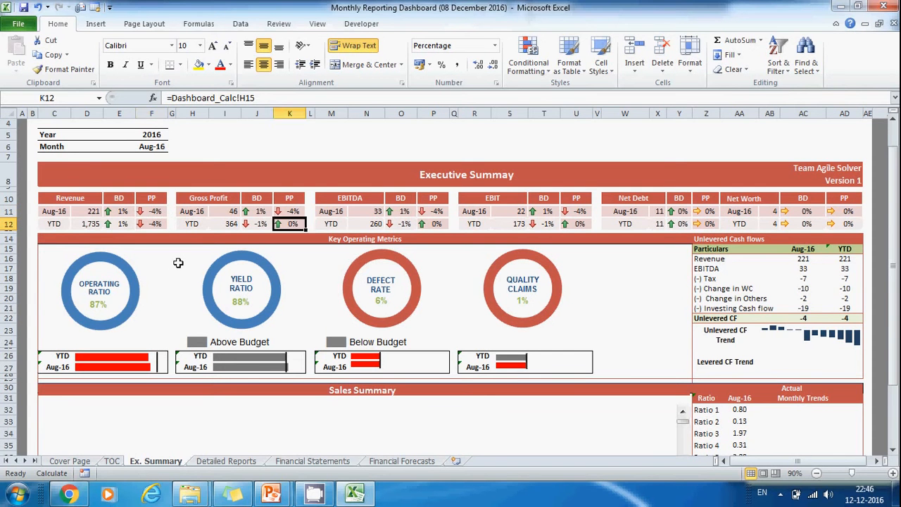
pyautogui.press('Right')
pyautogui.press('Right')
pyautogui.press('Right')
pyautogui.press('Right')
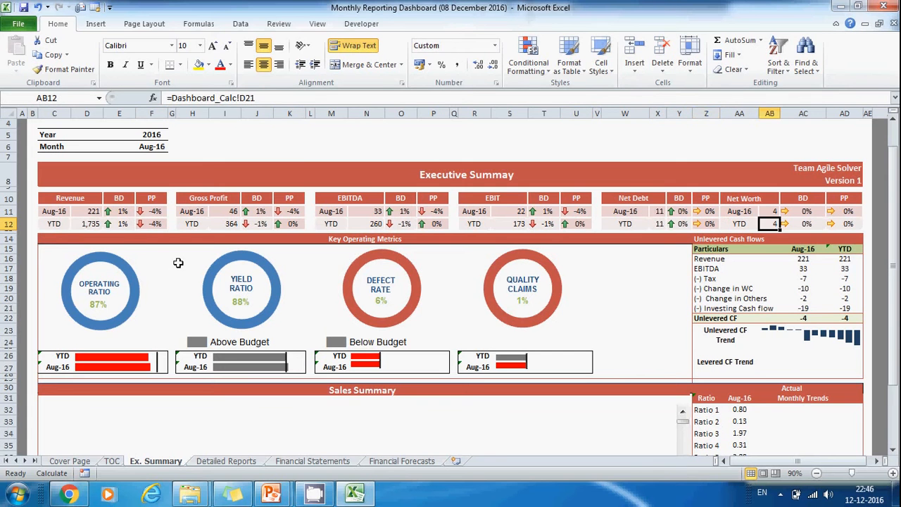
# - Select the whole KPI summary block, C10:AD12, from the Net Worth PP column back to Revenue
pyautogui.press('Up')
pyautogui.hotkey('shift', 'Down')
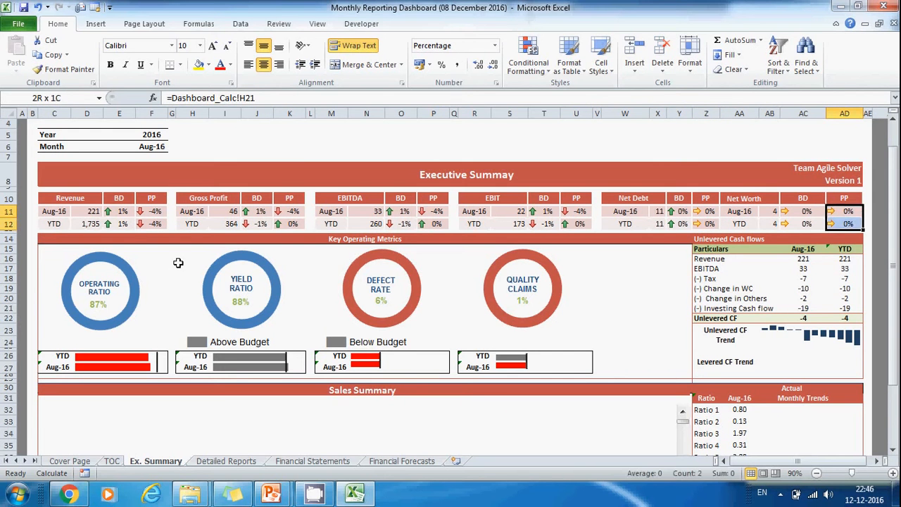
pyautogui.press('Up')
pyautogui.hotkey('shift', 'Down')
pyautogui.hotkey('shift', 'Down')
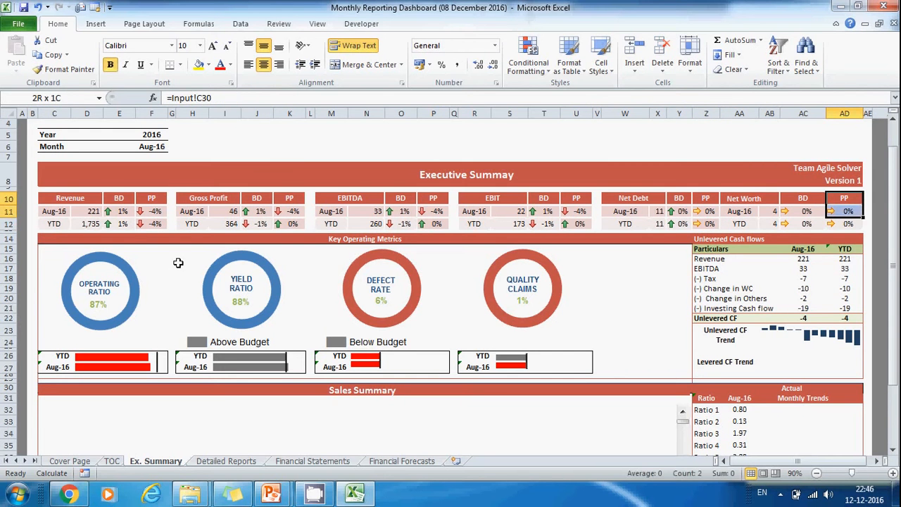
pyautogui.hotkey('shift', 'Left')
pyautogui.hotkey('shift', 'Left')
pyautogui.hotkey('shift', 'Left')
pyautogui.hotkey('shift', 'Left')
pyautogui.hotkey('shift', 'Left')
pyautogui.hotkey('shift', 'Left')
pyautogui.hotkey('shift', 'Left')
pyautogui.hotkey('shift', 'Left')
pyautogui.hotkey('shift', 'Left')
pyautogui.hotkey('shift', 'Left')
pyautogui.hotkey('shift', 'Left')
pyautogui.hotkey('shift', 'Left')
pyautogui.hotkey('shift', 'Left')
pyautogui.hotkey('shift', 'Left')
pyautogui.hotkey('shift', 'Left')
pyautogui.hotkey('shift', 'Left')
pyautogui.hotkey('shift', 'Left')
pyautogui.hotkey('shift', 'Left')
pyautogui.hotkey('shift', 'Left')
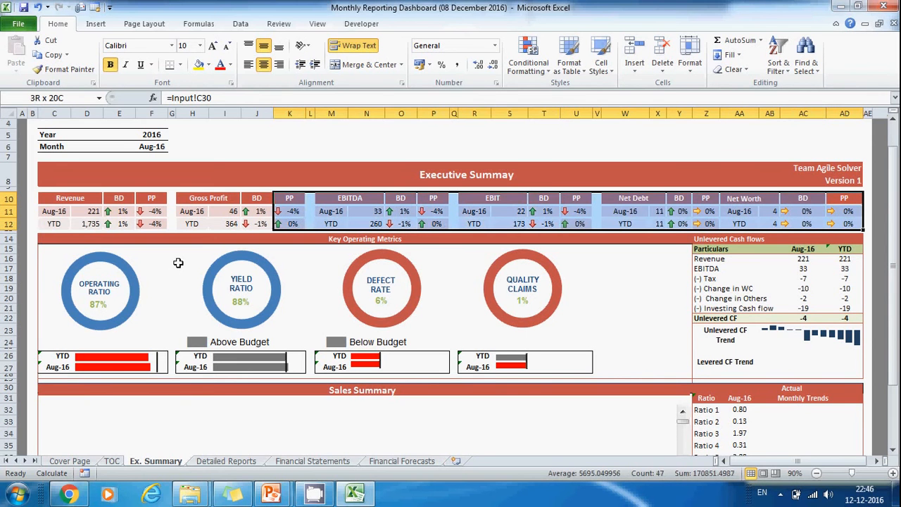
pyautogui.hotkey('shift', 'Left')
pyautogui.hotkey('shift', 'Left')
pyautogui.hotkey('shift', 'Left')
pyautogui.hotkey('shift', 'Left')
pyautogui.hotkey('shift', 'Left')
pyautogui.hotkey('shift', 'Left')
pyautogui.hotkey('shift', 'Left')
pyautogui.hotkey('shift', 'Left')
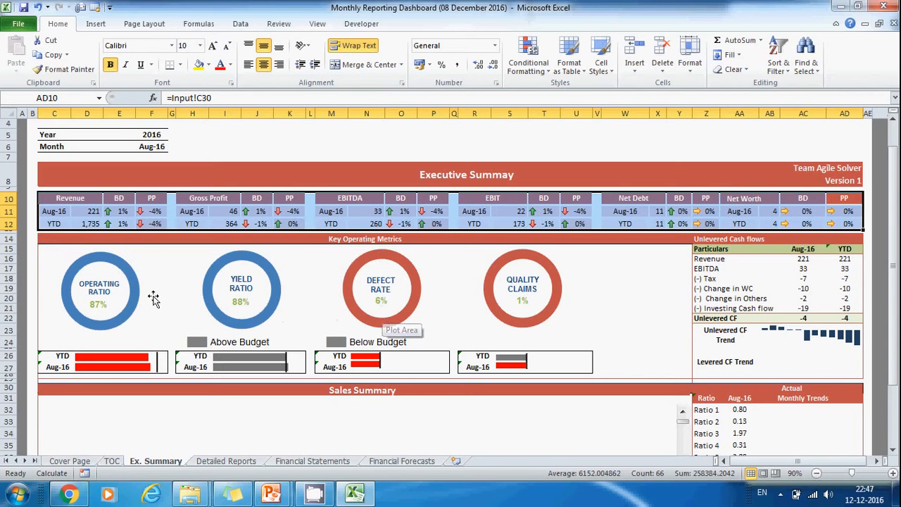
# - Inspect the source references of the Operating Ratio text box and of the bar chart beneath it
pyautogui.click(105, 290)
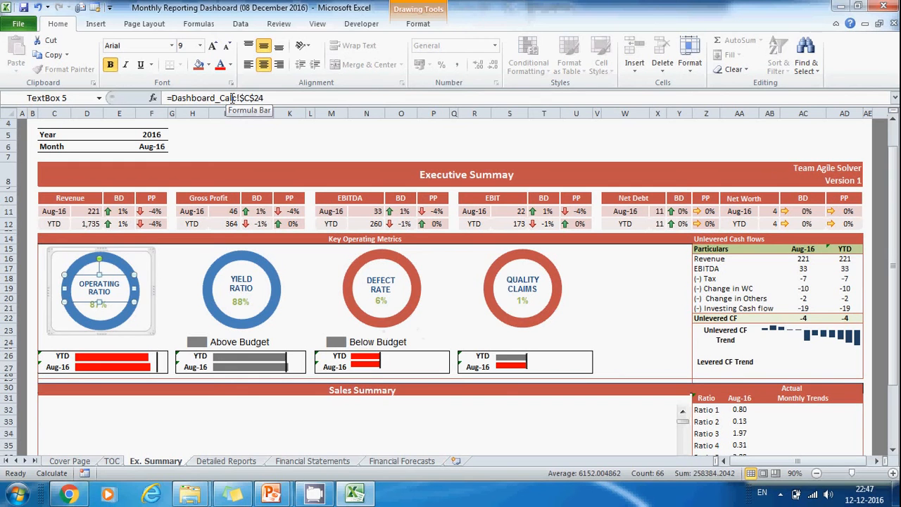
pyautogui.click(170, 288)
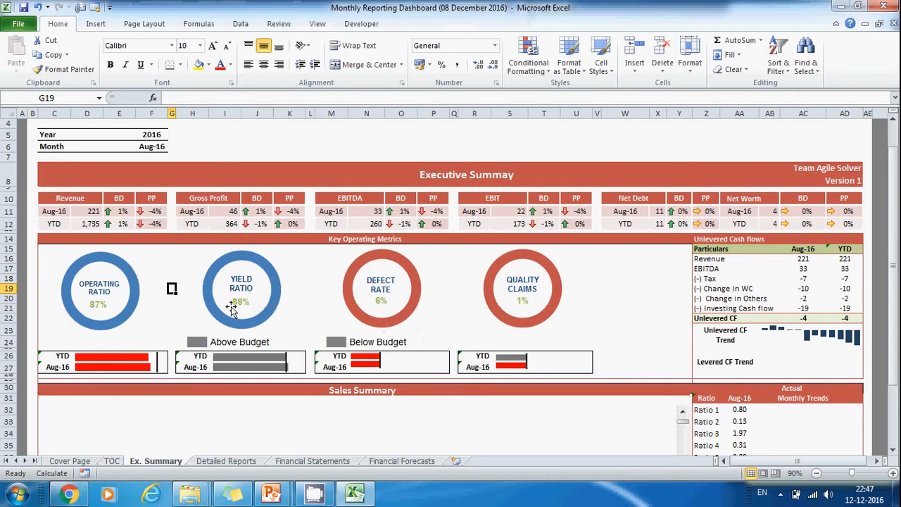
pyautogui.click(113, 369)
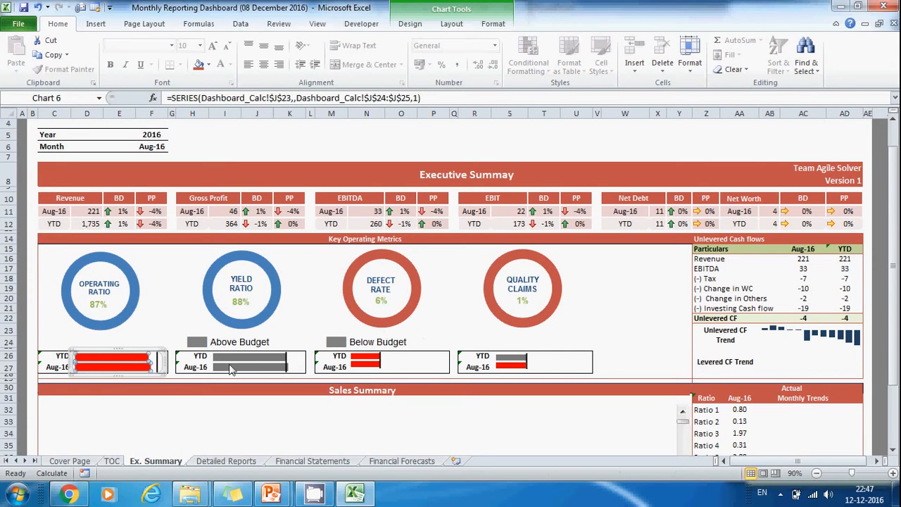
pyautogui.click(154, 342)
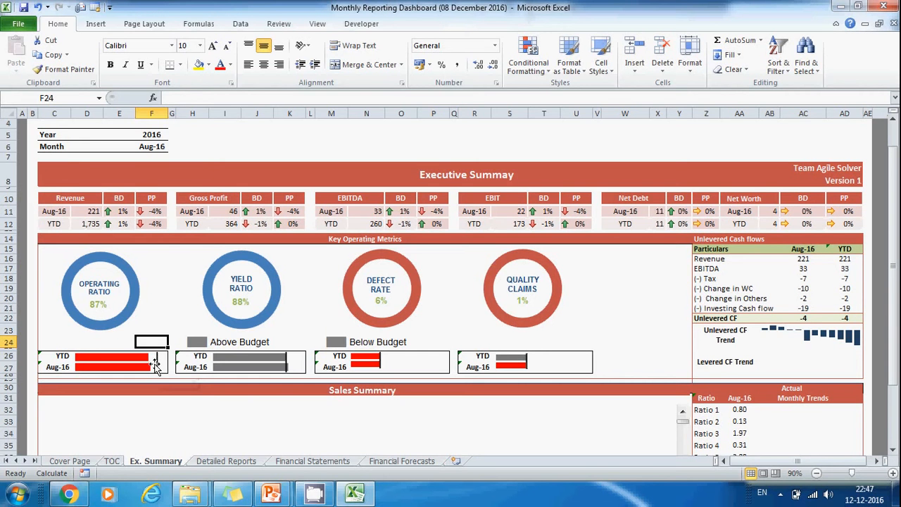
# - Compare the bar values and series references of the Operating Ratio and Yield Ratio budget charts
pyautogui.moveTo(140, 370)
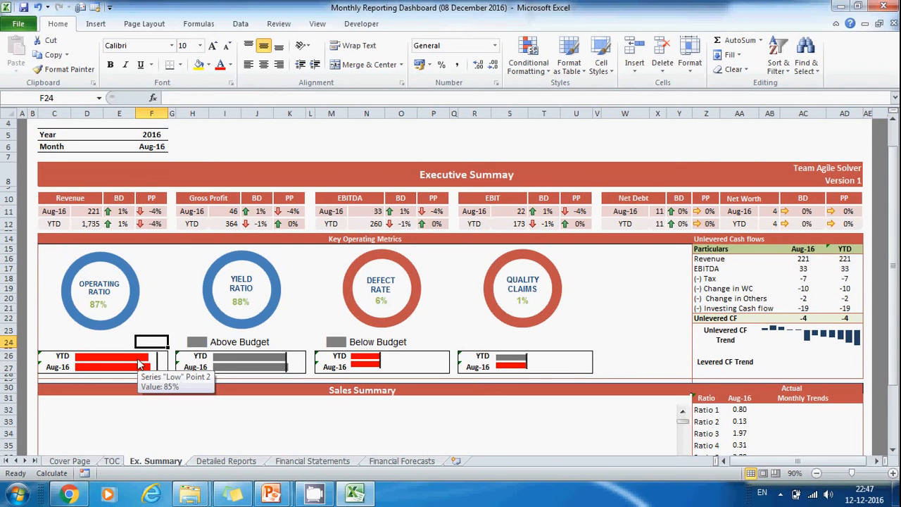
pyautogui.click(139, 362)
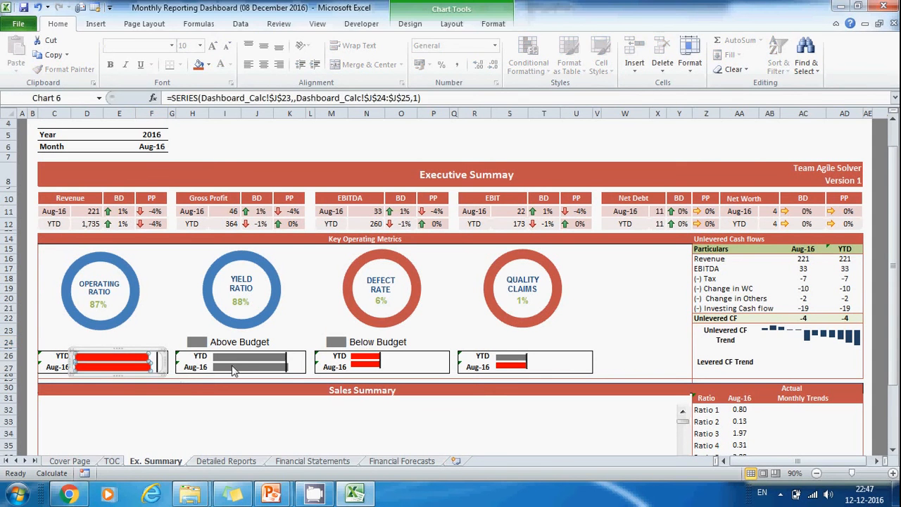
pyautogui.moveTo(234, 371)
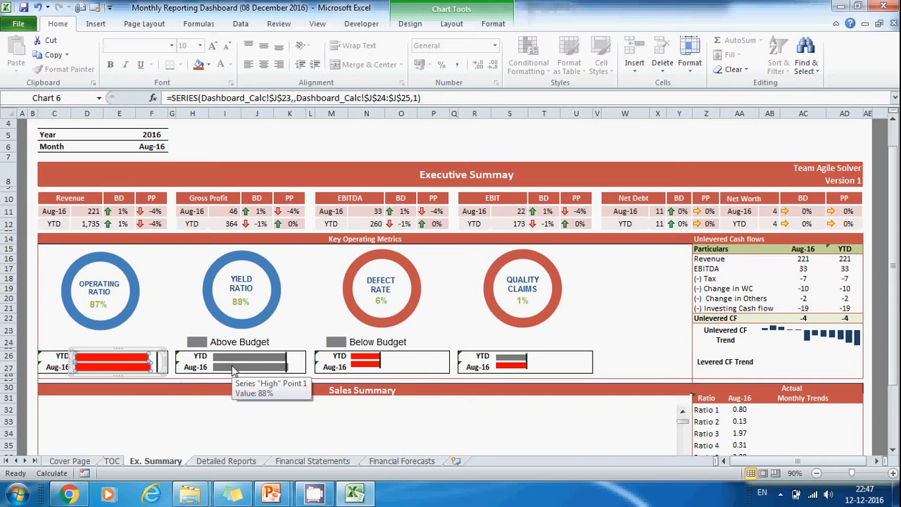
pyautogui.click(235, 371)
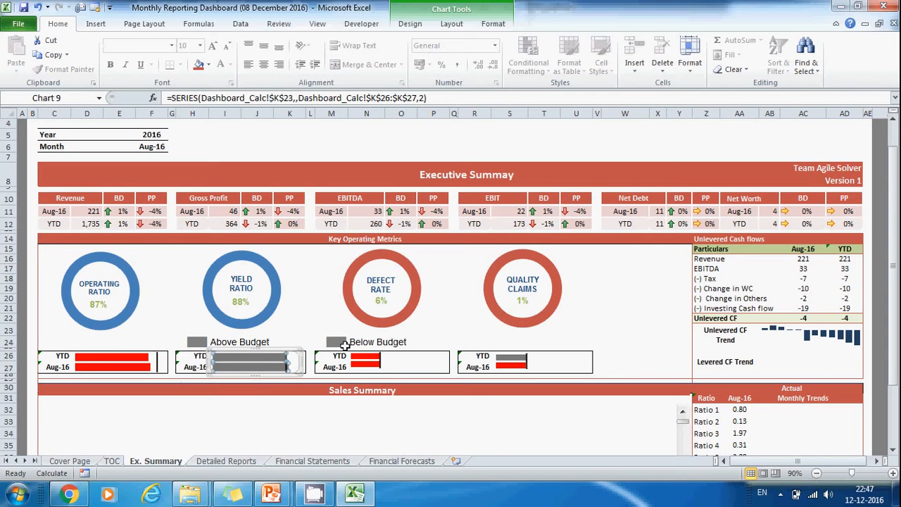
# - Display the OEM, geography and product pie charts in the Sales Summary section
pyautogui.moveTo(895, 237); pyautogui.dragTo(896, 337)
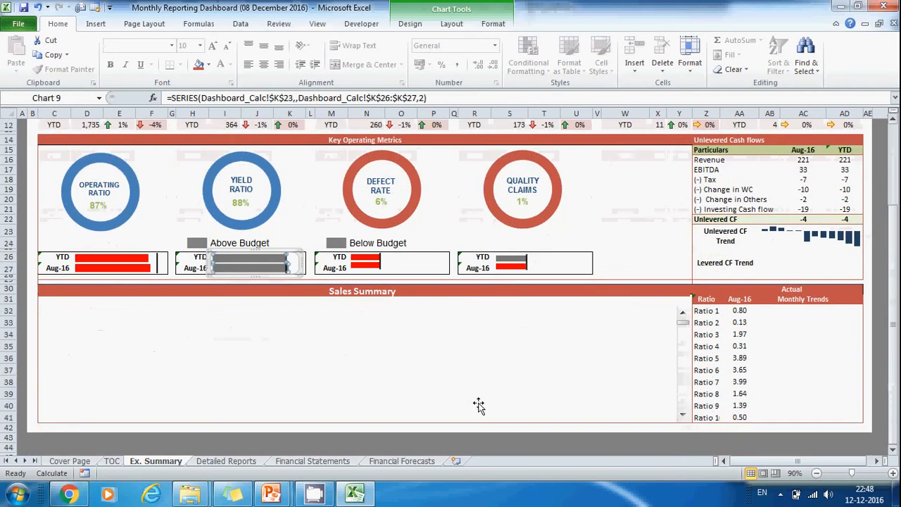
pyautogui.click(401, 295)
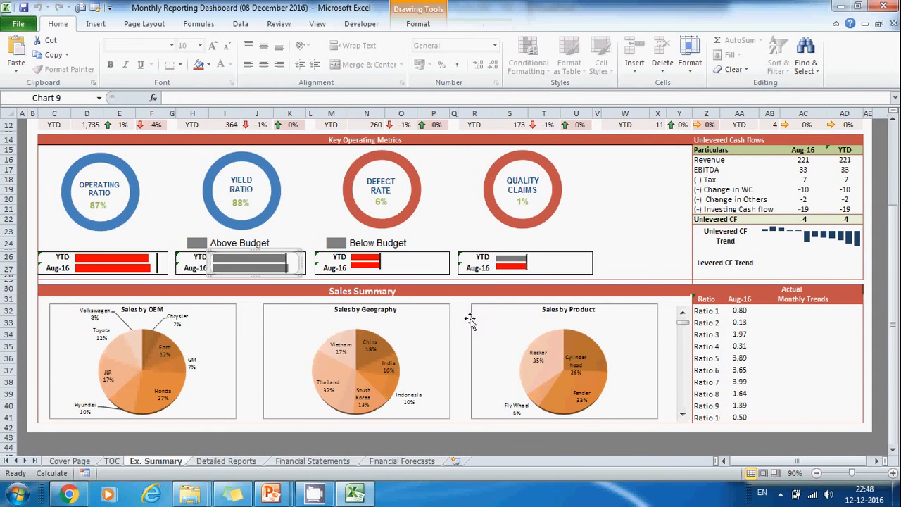
pyautogui.scroll(4, 646, 278)
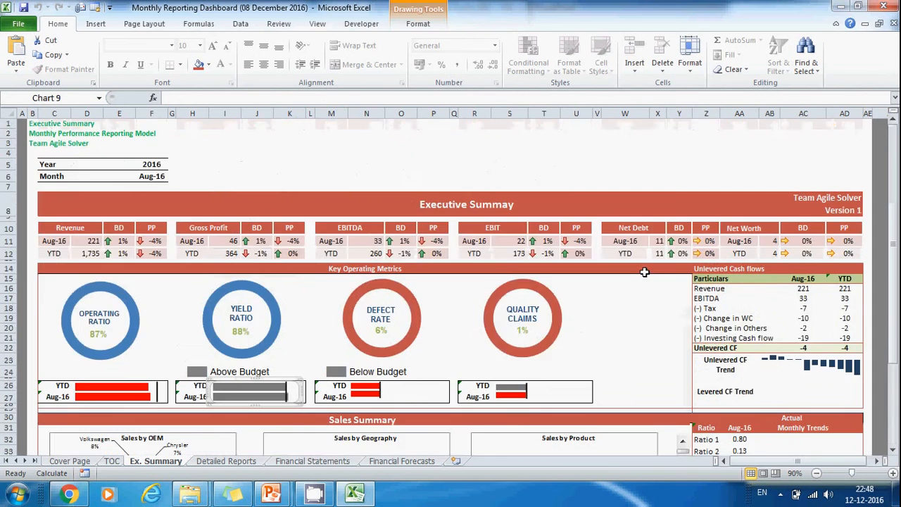
pyautogui.scroll(-3, 644, 272)
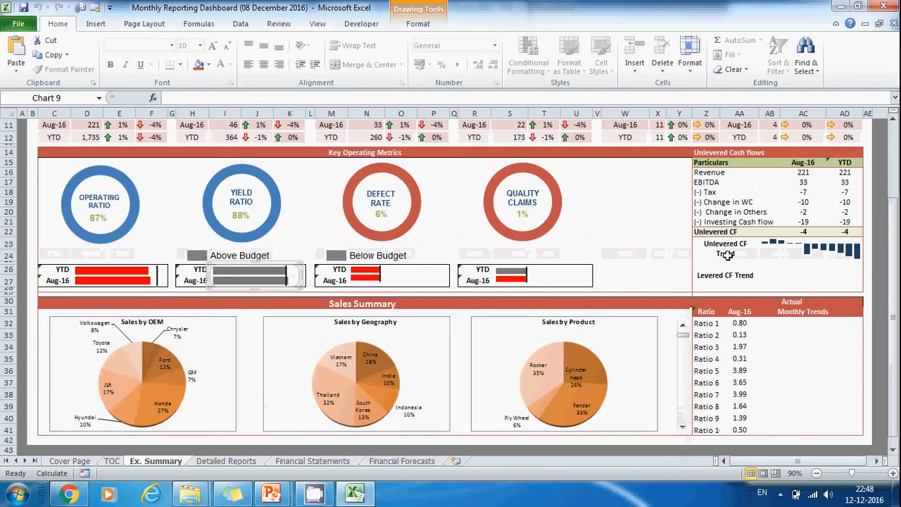
# - Inspect the Unlevered CF Trend sparkline and select the ratio table's Monthly Trends block, AB32:AD41
pyautogui.click(777, 247)
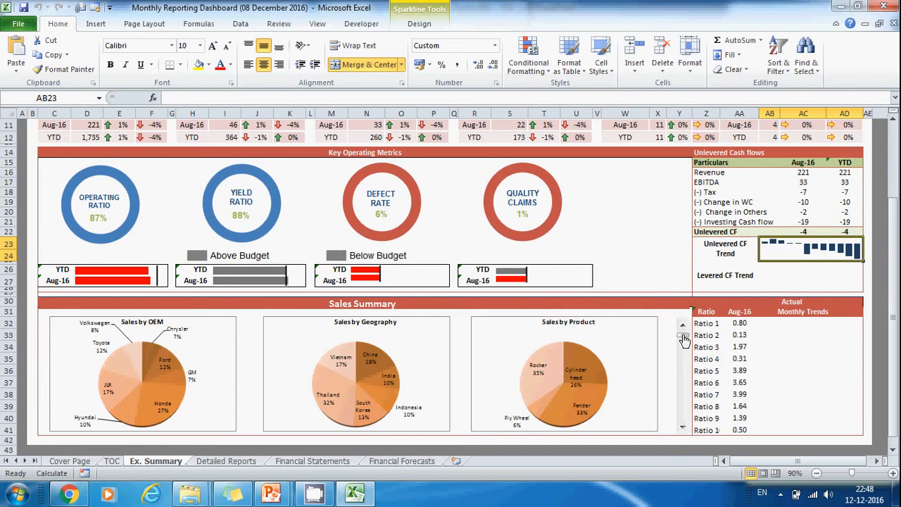
pyautogui.moveTo(684, 338)
pyautogui.mouseDown()
pyautogui.moveTo(685, 372)
pyautogui.moveTo(683, 325)
pyautogui.mouseUp()
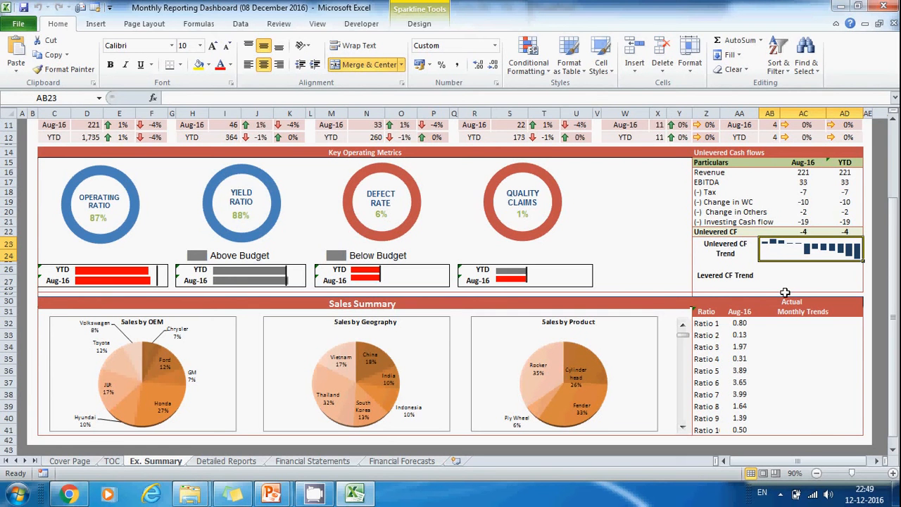
pyautogui.moveTo(777, 323); pyautogui.dragTo(818, 428)
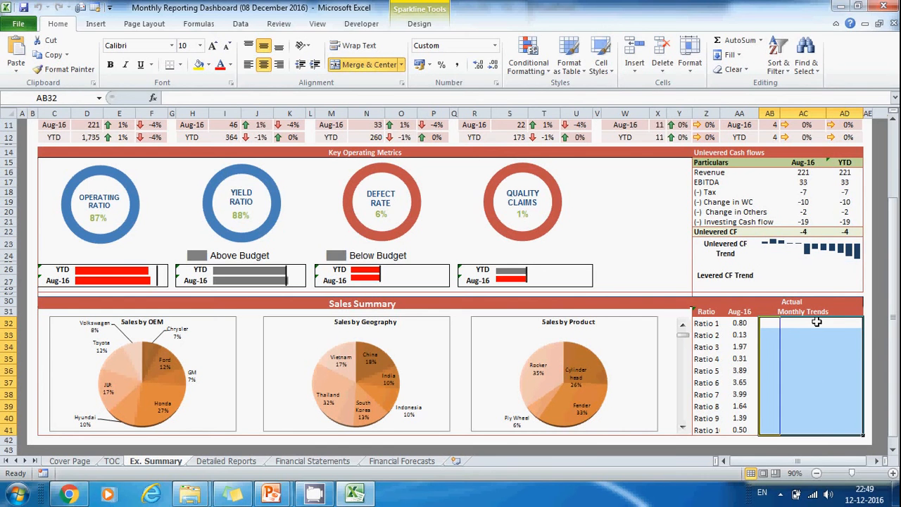
pyautogui.click(794, 311)
pyautogui.moveTo(774, 323); pyautogui.dragTo(826, 429)
# - Review the whole executive summary, from the KPI tables and operating metrics to the sales charts and ratio table
pyautogui.scroll(4, 703, 296)
pyautogui.scroll(-7, 702, 296)
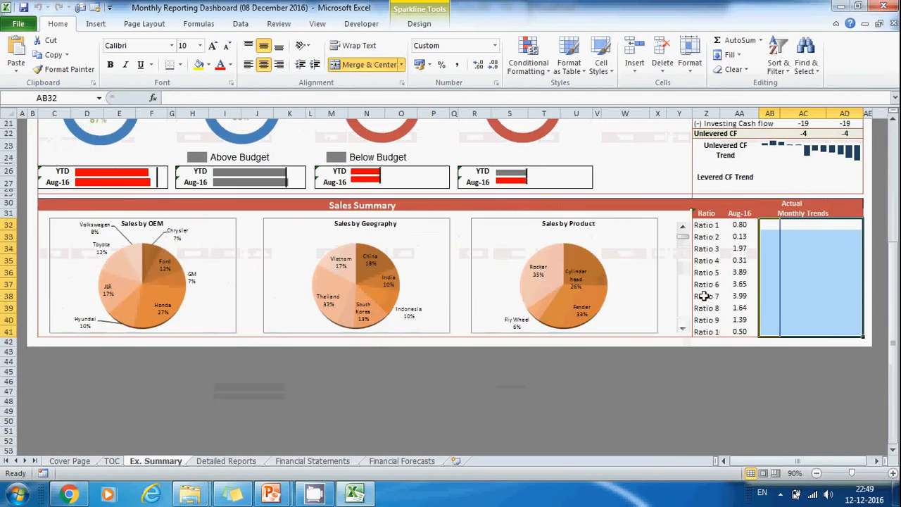
pyautogui.scroll(7, 702, 295)
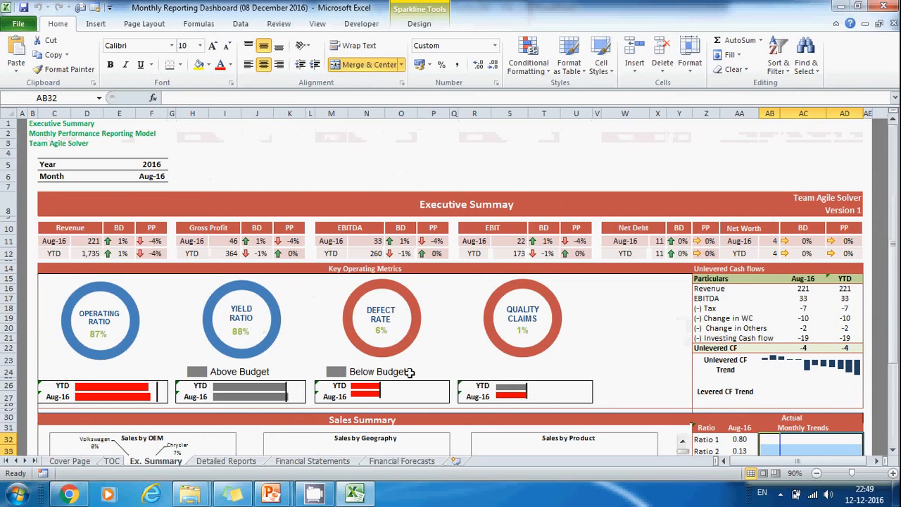
pyautogui.scroll(-10, 409, 372)
pyautogui.scroll(10, 409, 373)
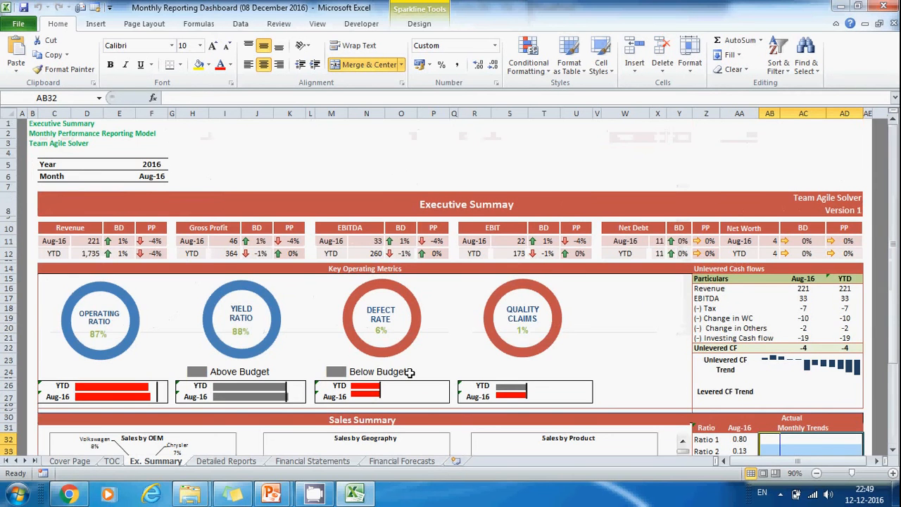
pyautogui.scroll(-2, 409, 372)
pyautogui.scroll(-5, 409, 373)
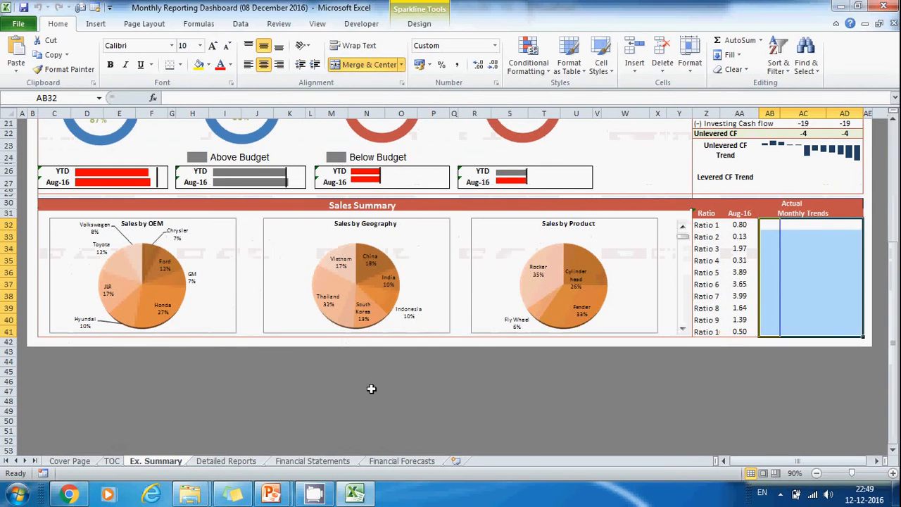
pyautogui.scroll(5, 371, 389)
pyautogui.scroll(-7, 371, 388)
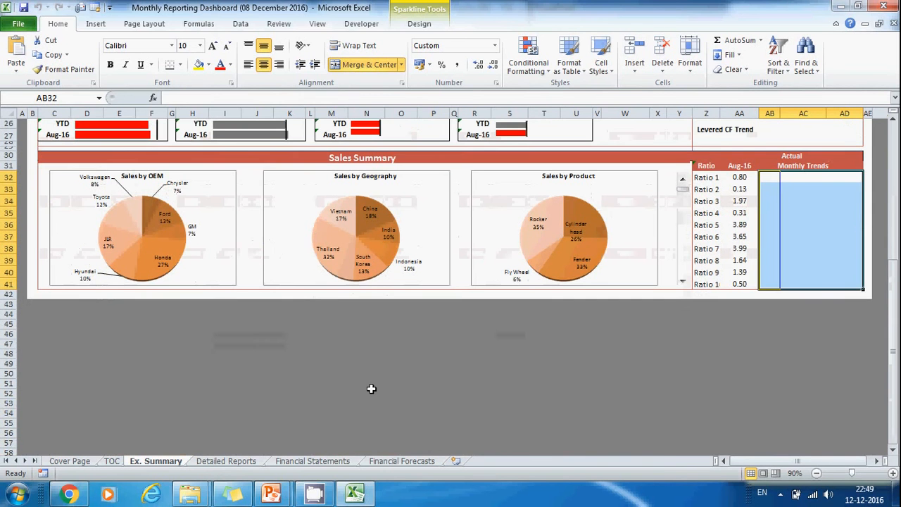
# - Open the Detailed Reports sheet and choose Operating Performance as the report shown
pyautogui.click(225, 461)
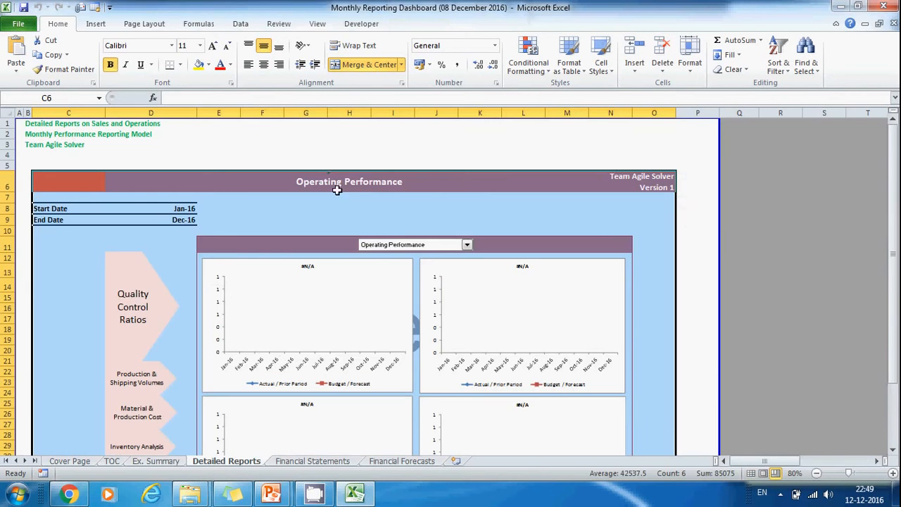
pyautogui.click(308, 217)
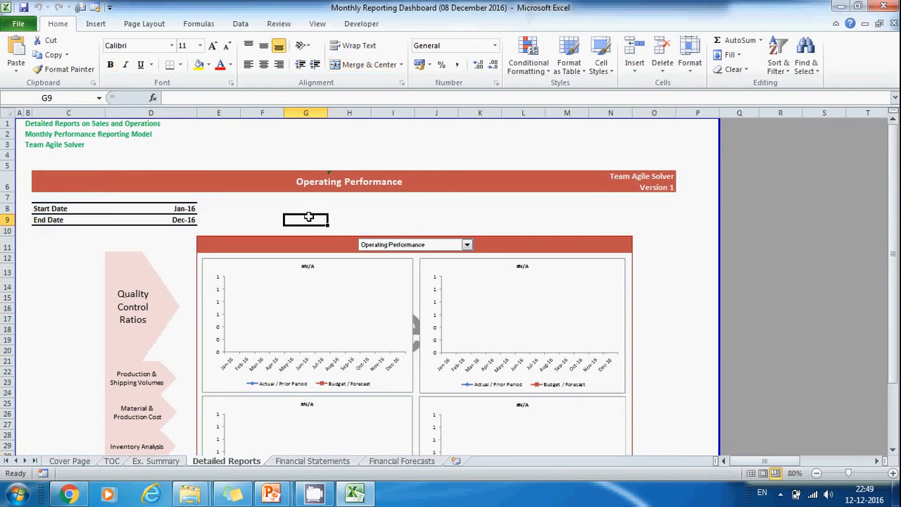
pyautogui.click(468, 245)
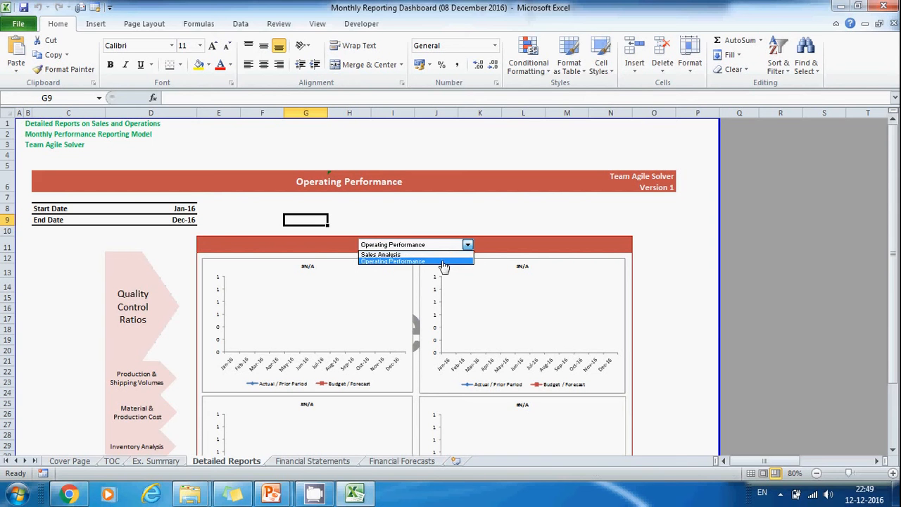
pyautogui.click(443, 262)
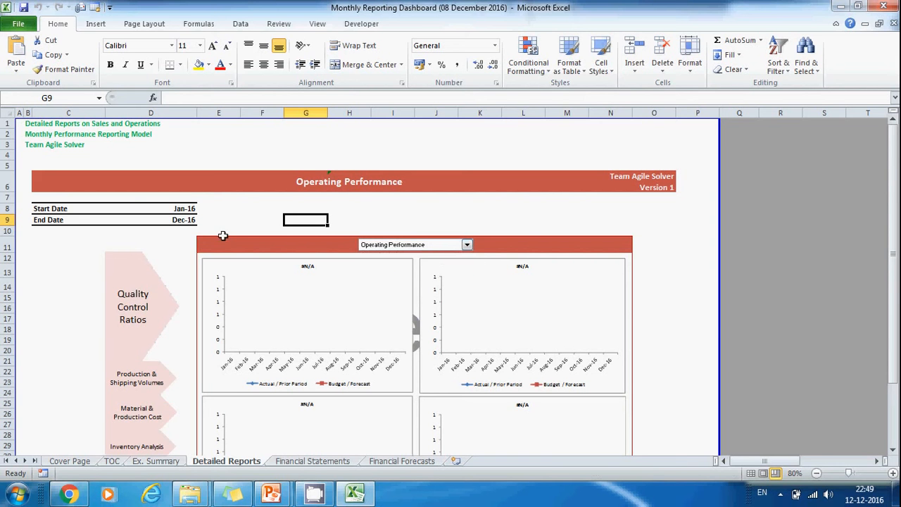
# - Look over the Operating Performance layout and switch the detailed report to Sales Analysis
pyautogui.scroll(-7, 194, 278)
pyautogui.scroll(5, 193, 279)
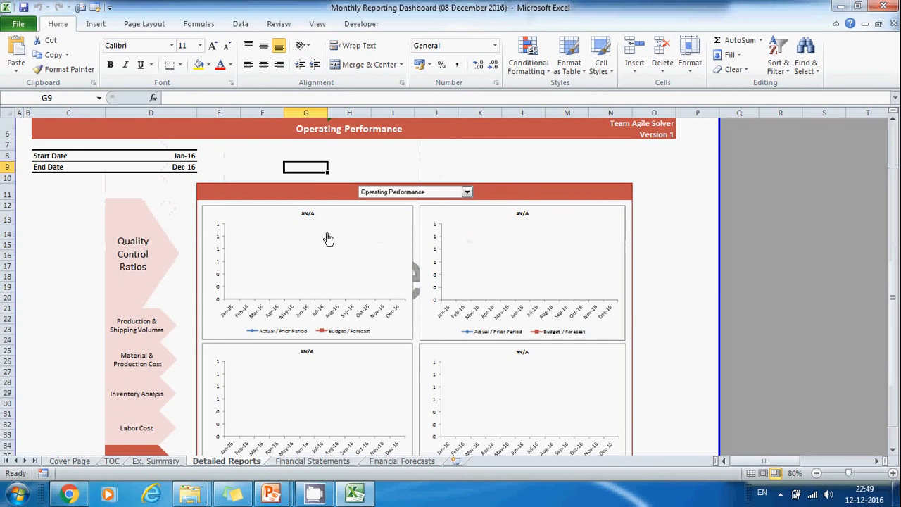
pyautogui.click(466, 192)
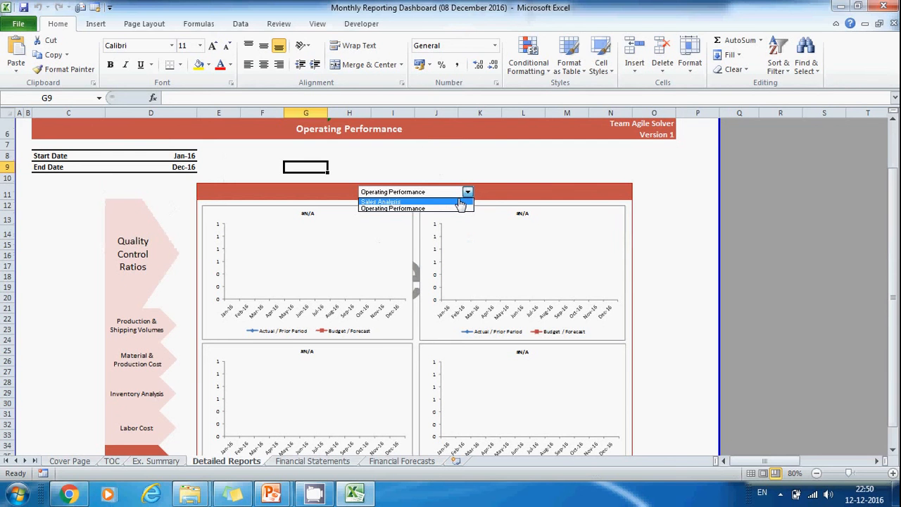
pyautogui.click(460, 202)
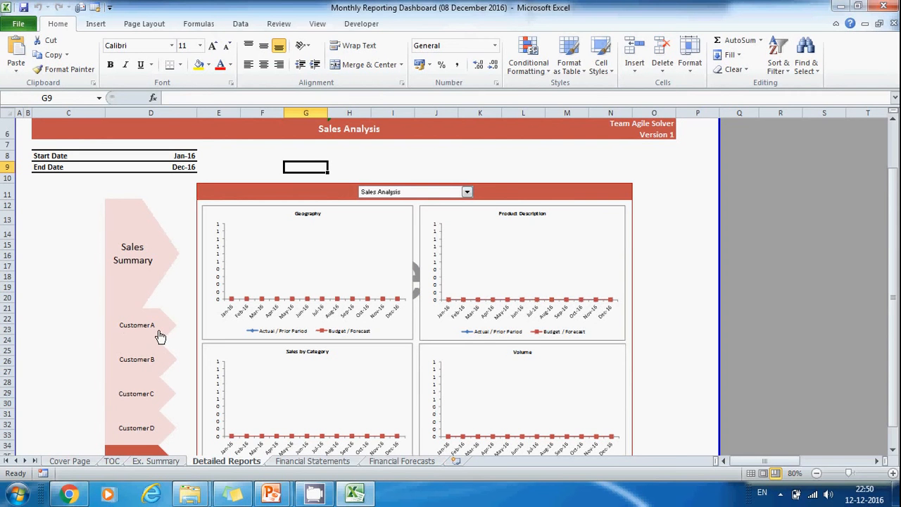
# - Set the report to Operating Performance, display the Quality Control Ratios charts and select their linked picture
pyautogui.click(468, 193)
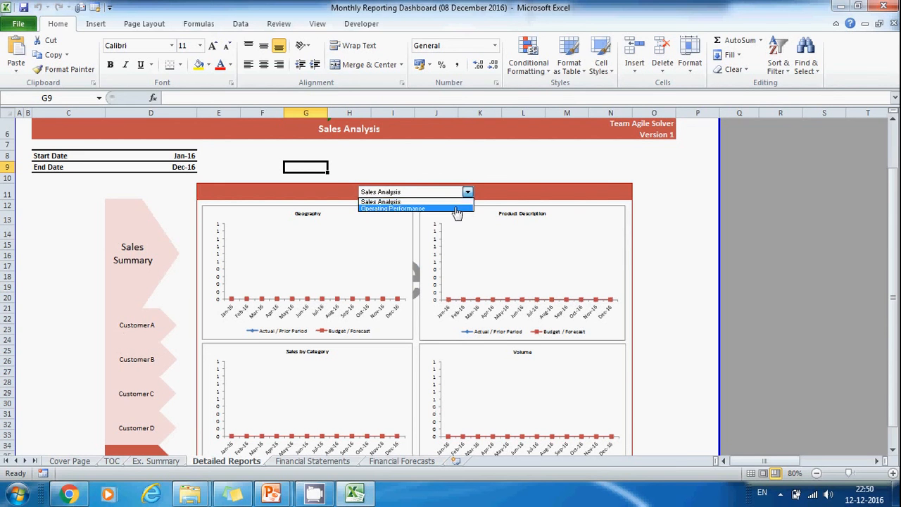
pyautogui.click(456, 209)
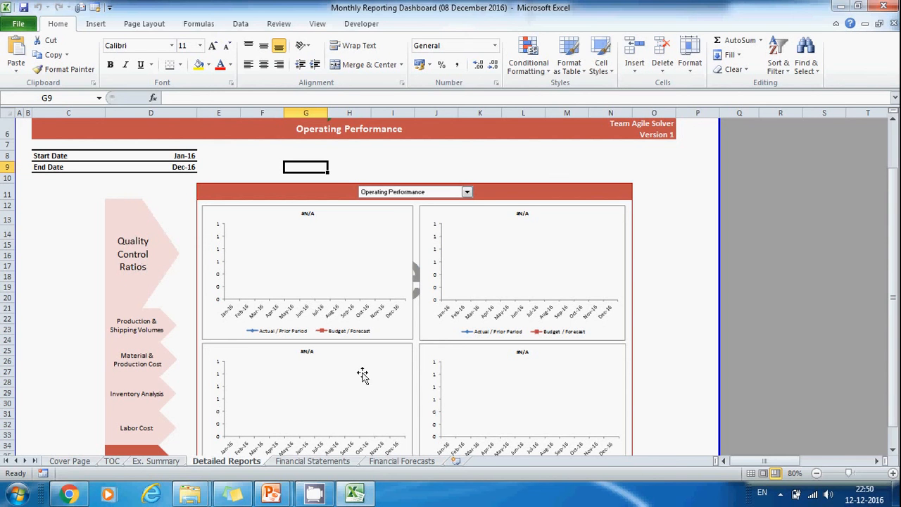
pyautogui.click(140, 267)
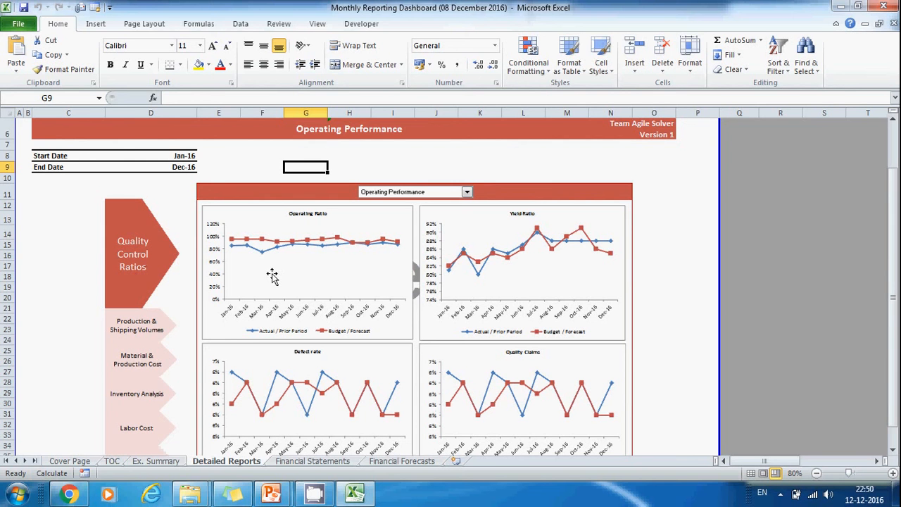
pyautogui.click(346, 256)
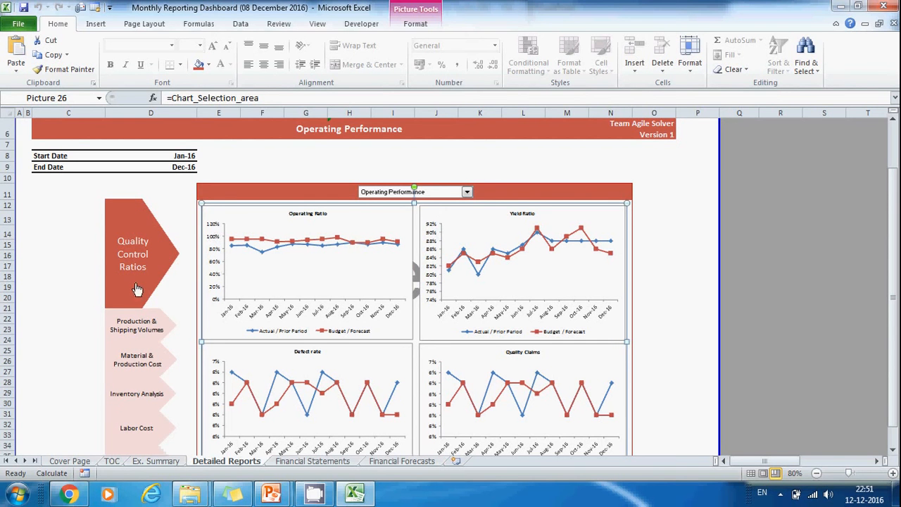
# - Display the Production & Shipping Volumes charts and look through all of them
pyautogui.click(138, 336)
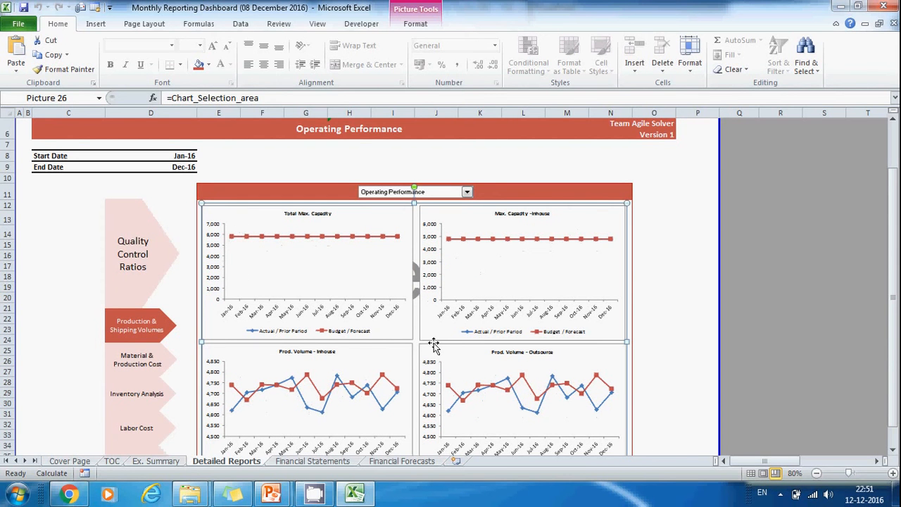
pyautogui.scroll(-8, 434, 343)
pyautogui.scroll(8, 434, 343)
pyautogui.scroll(-5, 434, 343)
pyautogui.scroll(5, 433, 343)
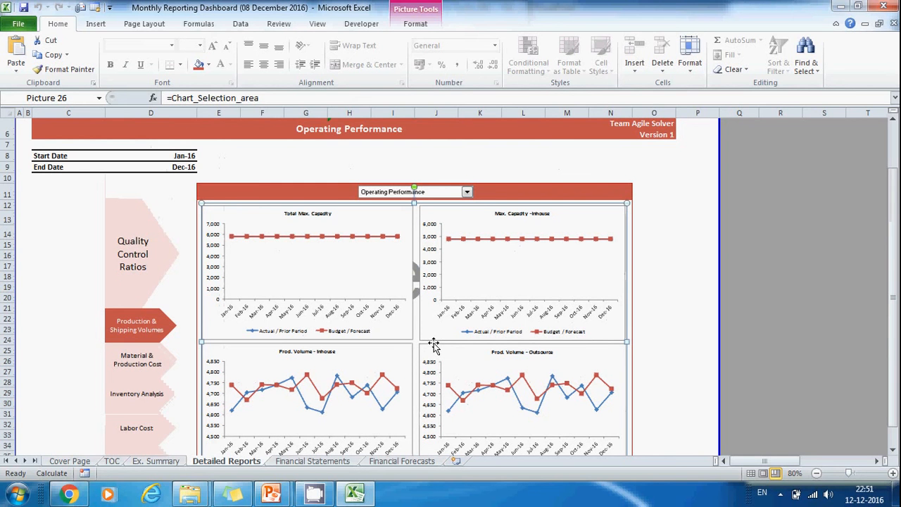
# - Display the Material & Production Cost charts and review them along with the remaining category arrows
pyautogui.click(153, 372)
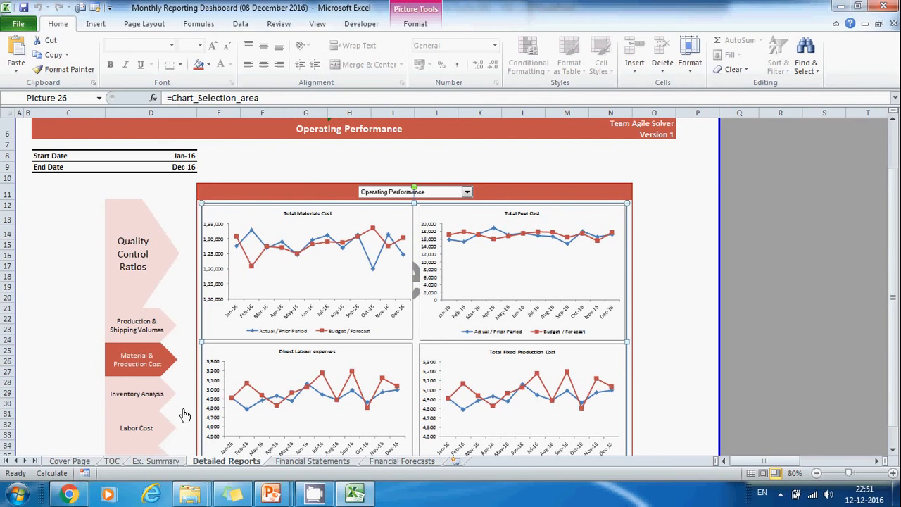
pyautogui.scroll(-11, 182, 414)
pyautogui.scroll(4, 183, 410)
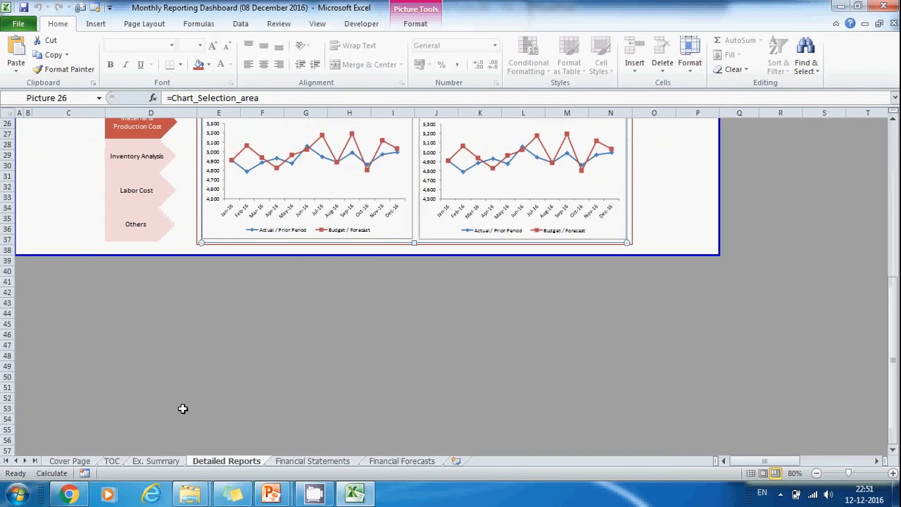
pyautogui.scroll(2, 183, 408)
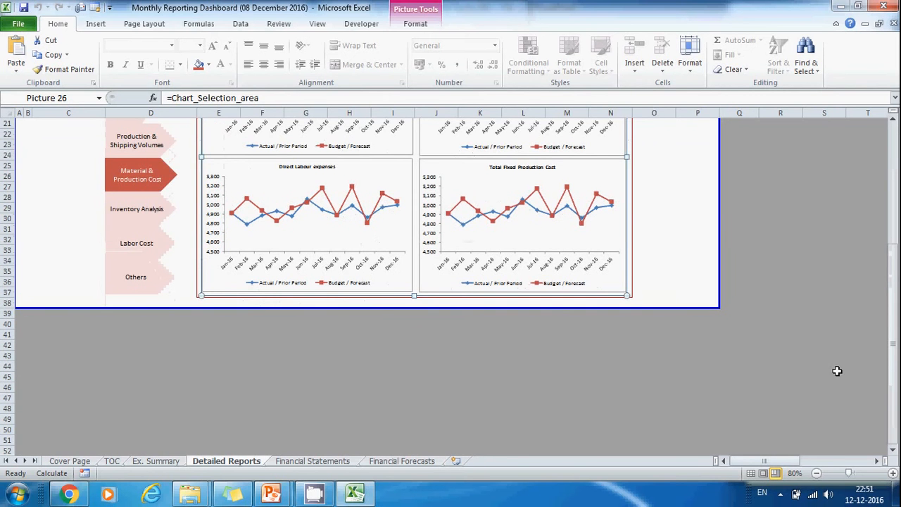
pyautogui.moveTo(895, 395); pyautogui.dragTo(897, 281)
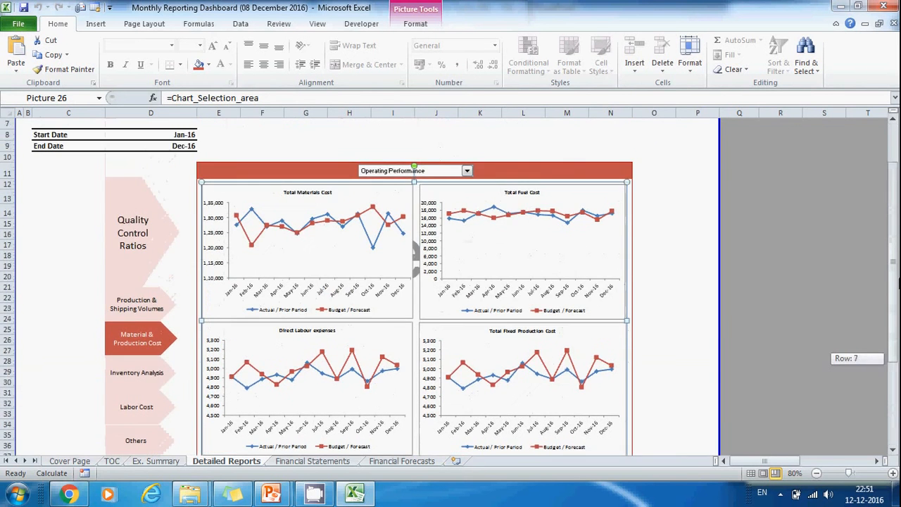
# - Switch the detailed report to Sales Analysis and display the Sales Summary pie charts
pyautogui.click(467, 171)
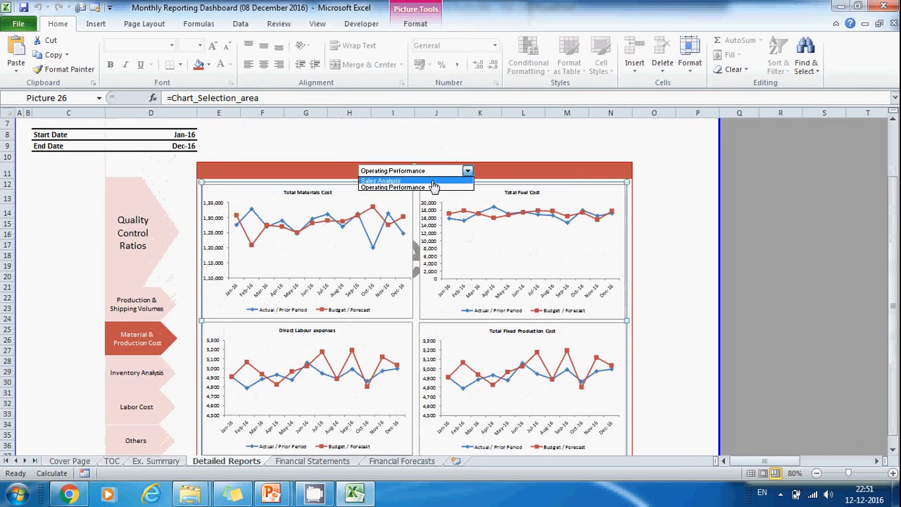
pyautogui.click(432, 182)
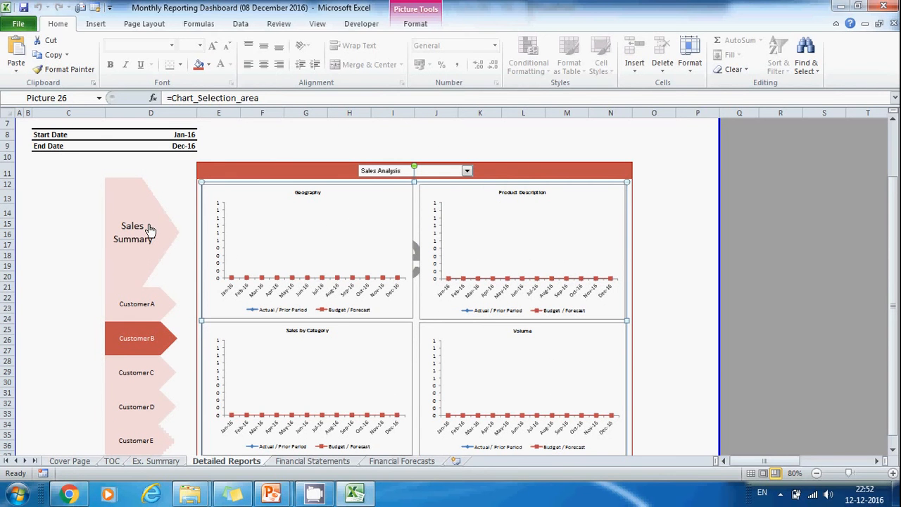
pyautogui.click(150, 229)
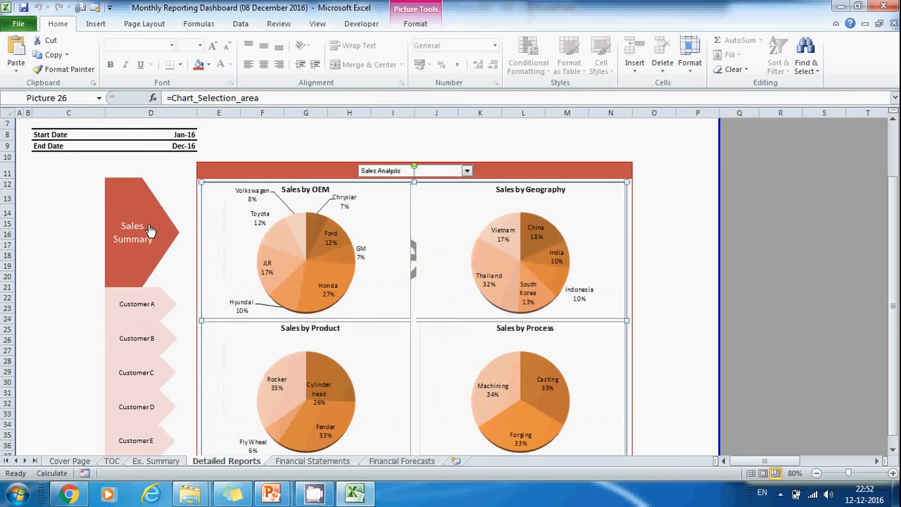